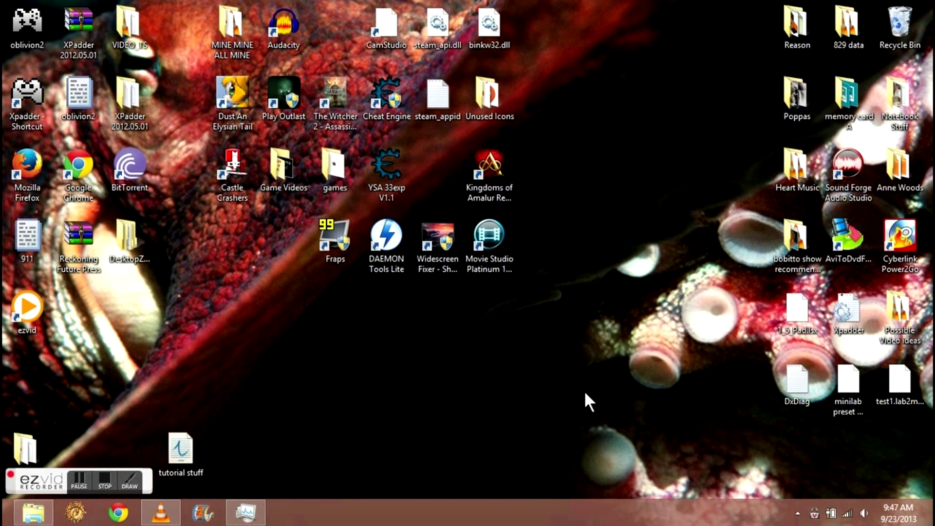
click(501, 173)
click(398, 101)
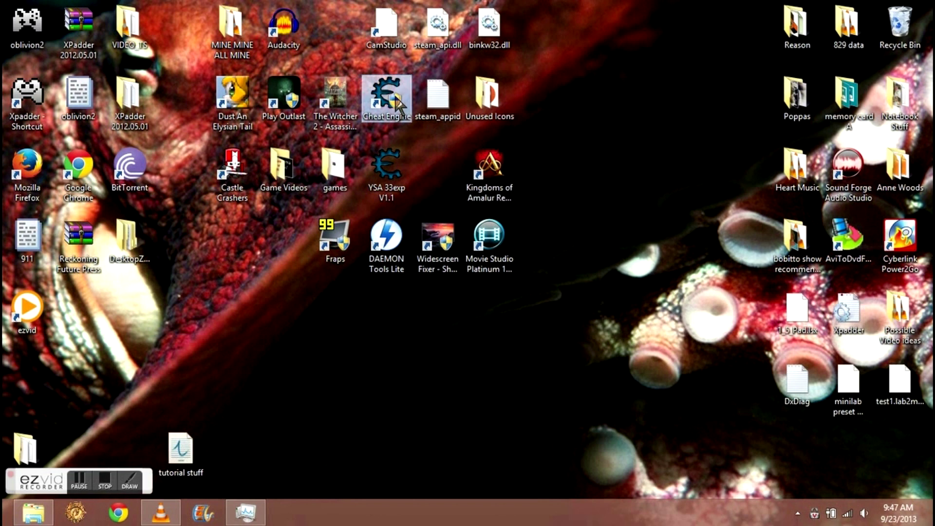
click(397, 189)
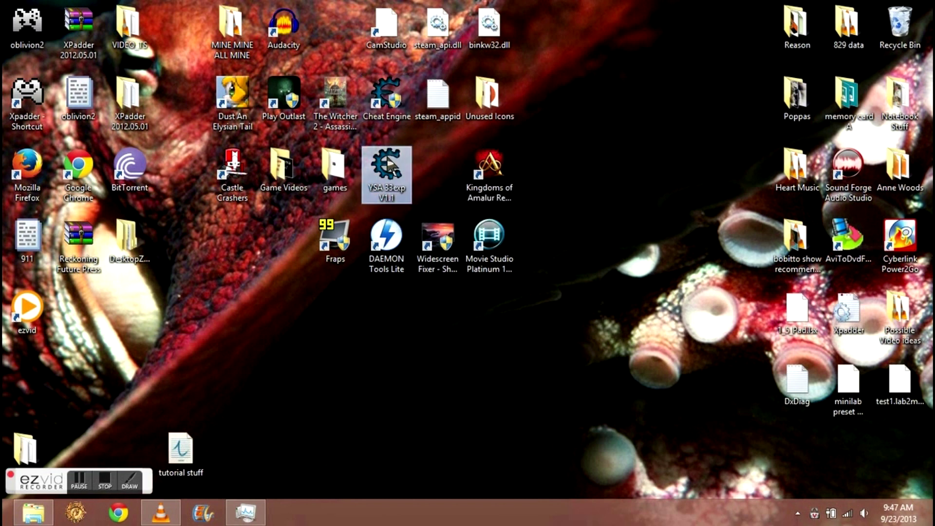
click(251, 230)
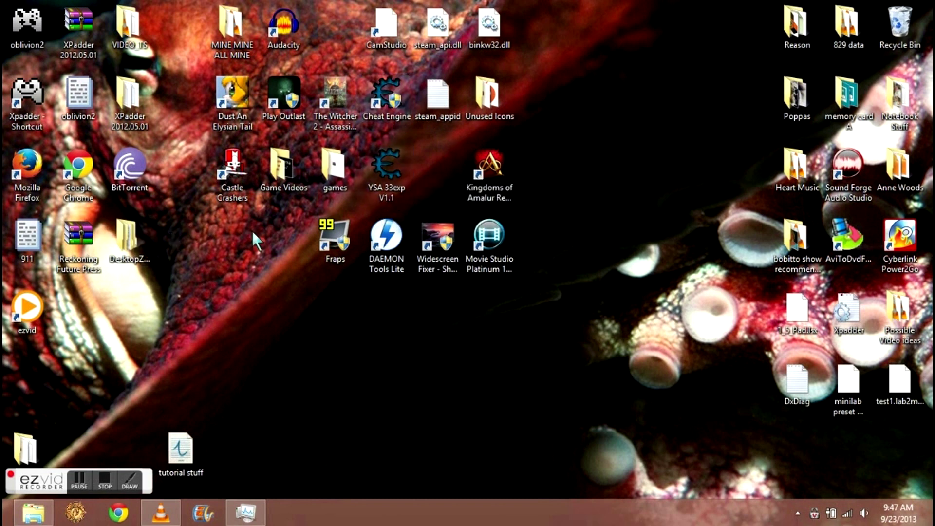
click(442, 240)
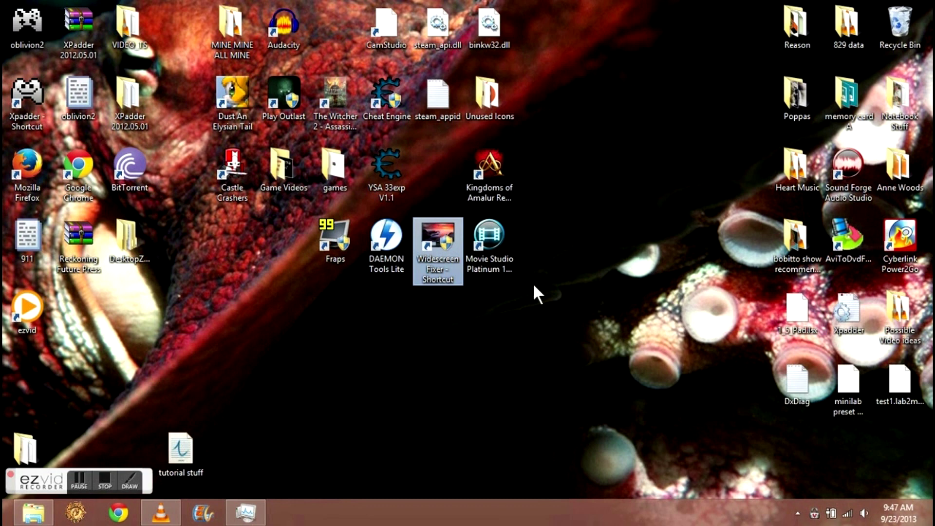
click(552, 273)
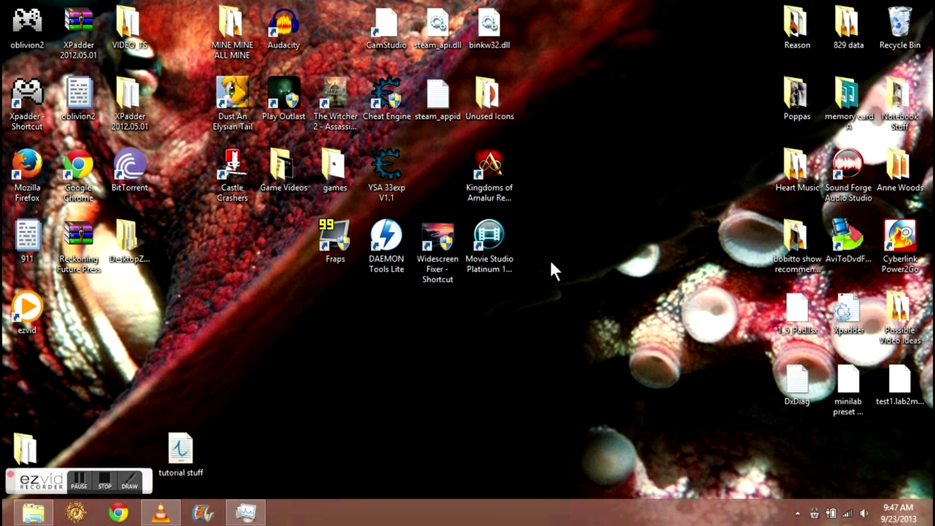
Launch Kingdoms of Amalur: Reckoning from the desktop and resolve the cloud save conflict by using the local data.
double_click(500, 170)
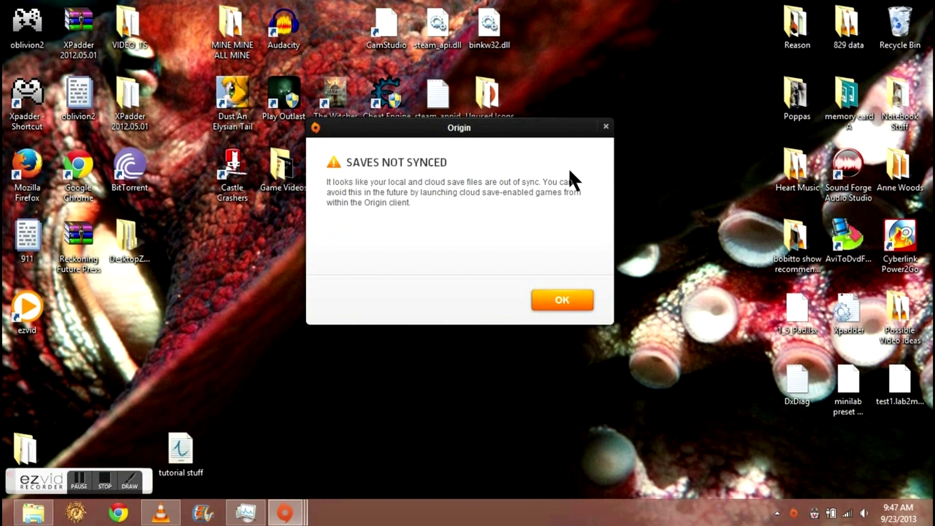
click(554, 298)
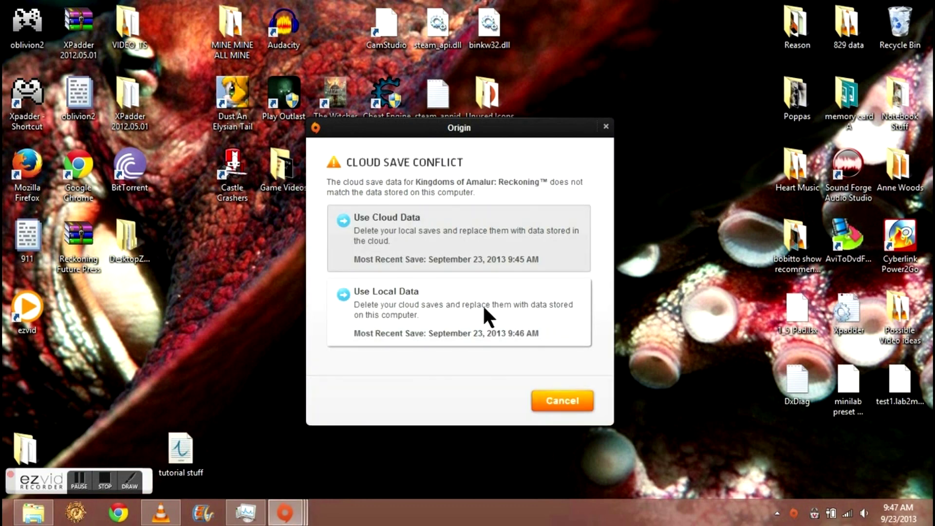
click(485, 317)
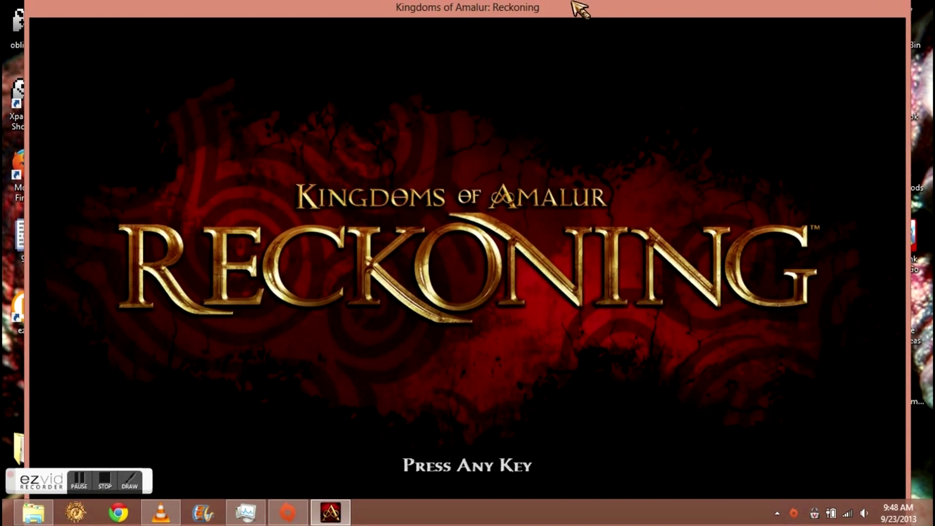
Continue the saved game, pause it, and move the game window down to uncover the desktop.
click(515, 343)
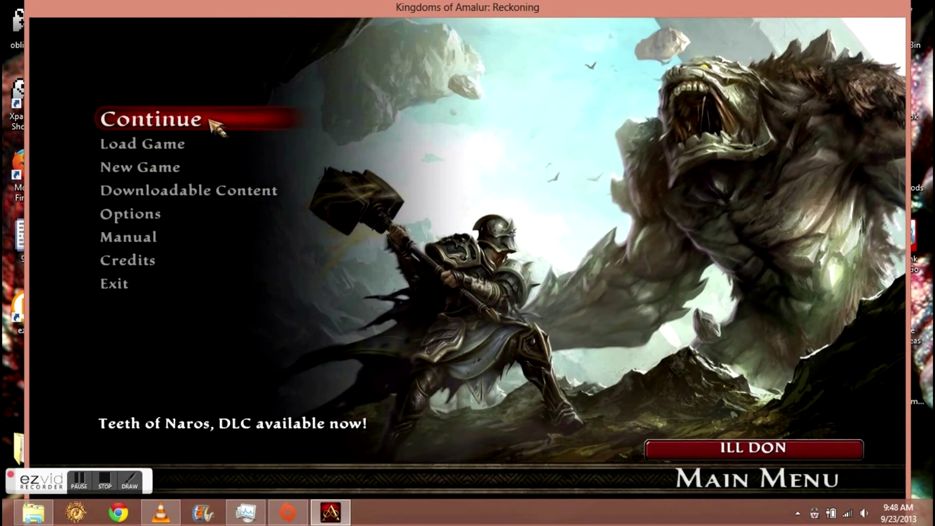
click(188, 121)
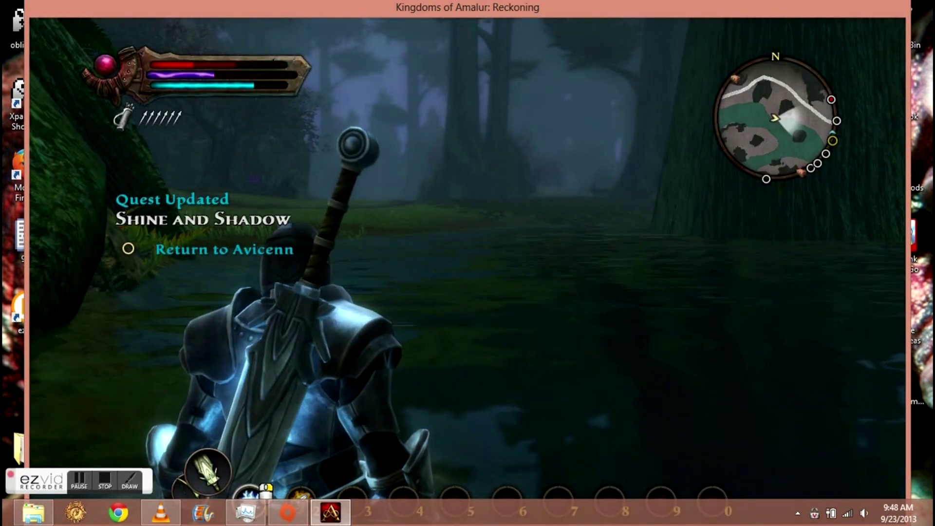
key(Escape)
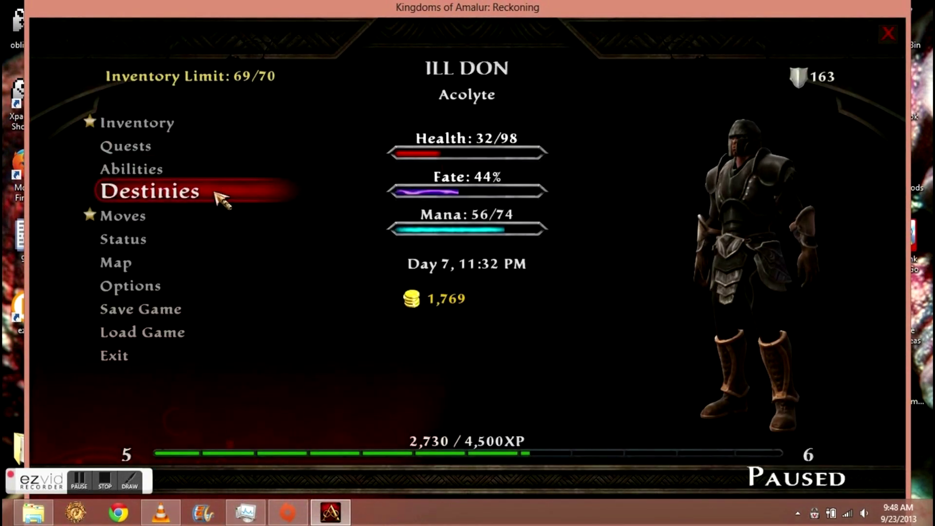
drag(738, 13, 731, 493)
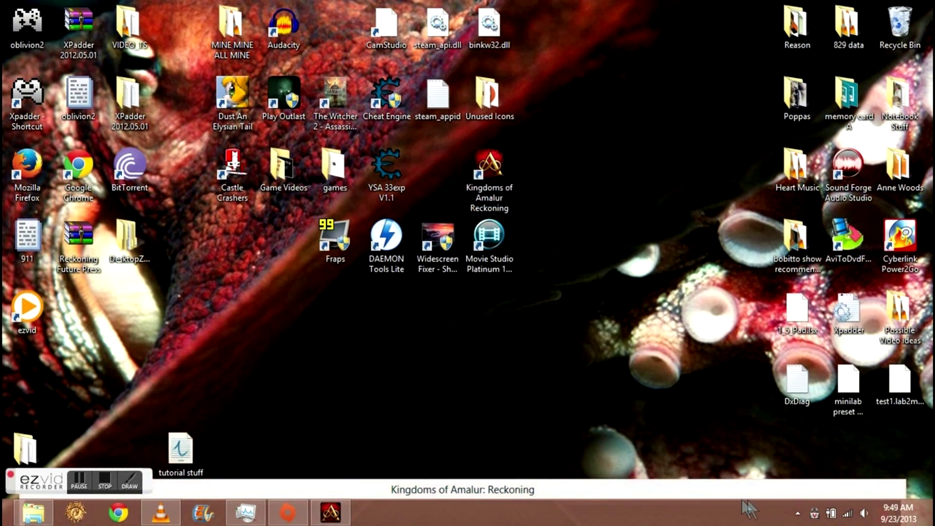
Restore Widescreen Fixer from the system tray and keep Kingdoms of Amalur: Reckoning as its selected game.
click(798, 513)
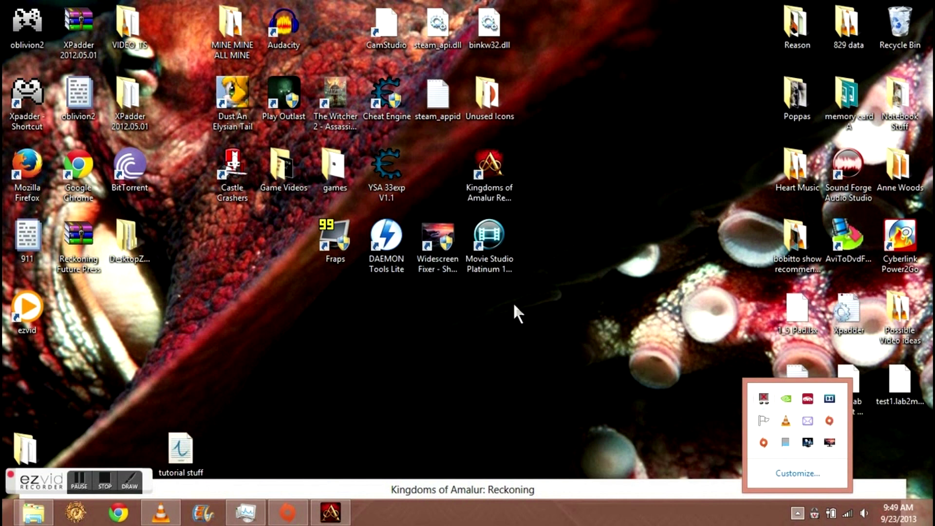
drag(829, 442, 830, 451)
right_click(827, 444)
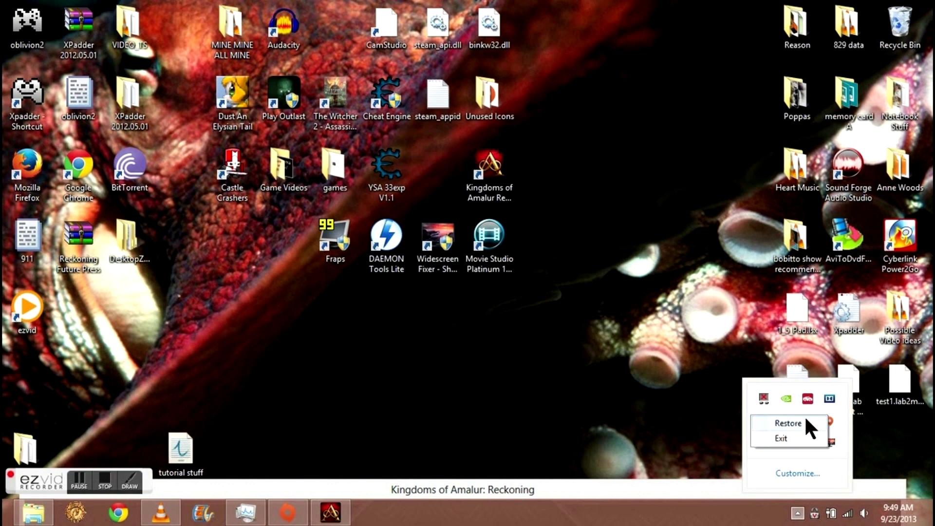
click(805, 417)
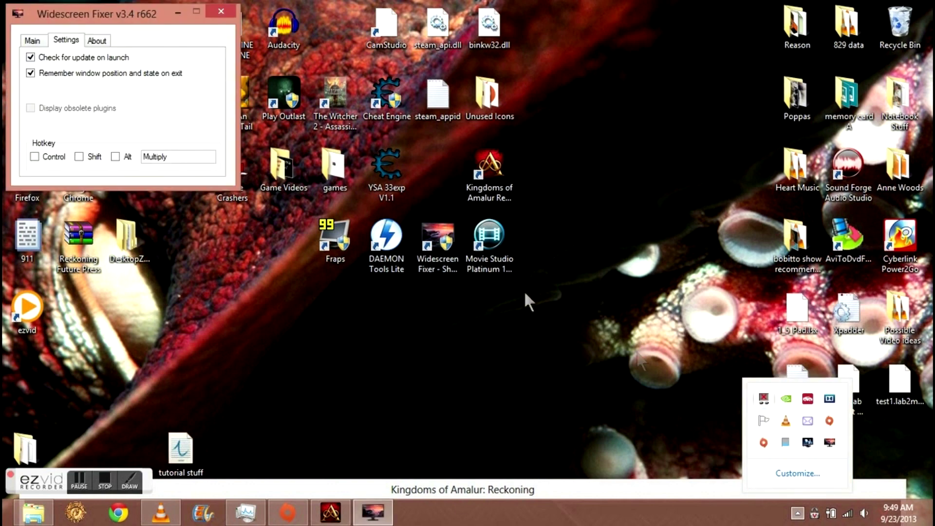
click(33, 41)
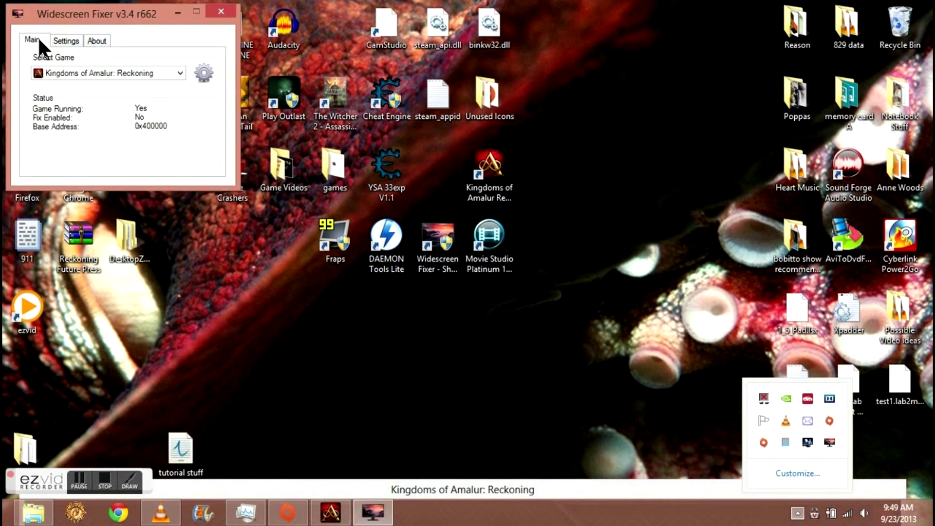
click(179, 73)
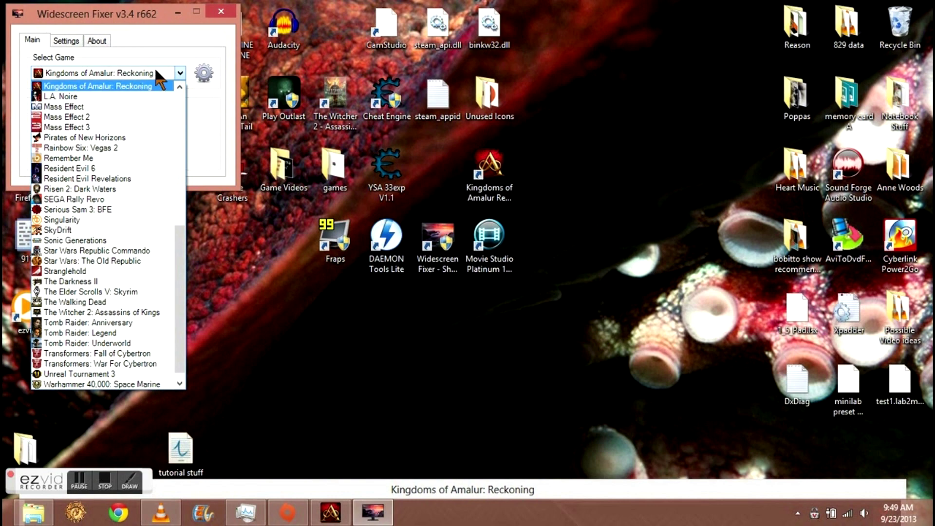
click(180, 73)
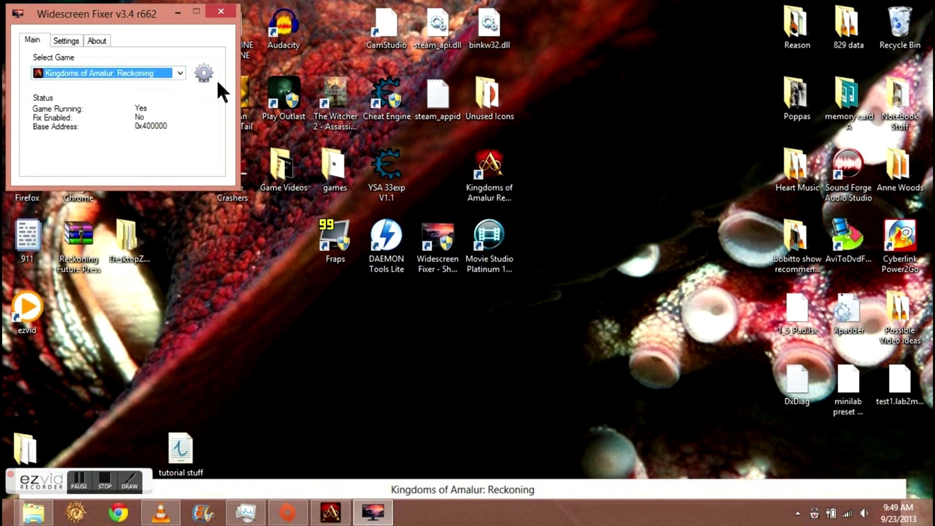
Keep v1.0.1 (Origin) as the game version in the Kingdoms of Amalur: Reckoning plugin settings and save them.
click(203, 73)
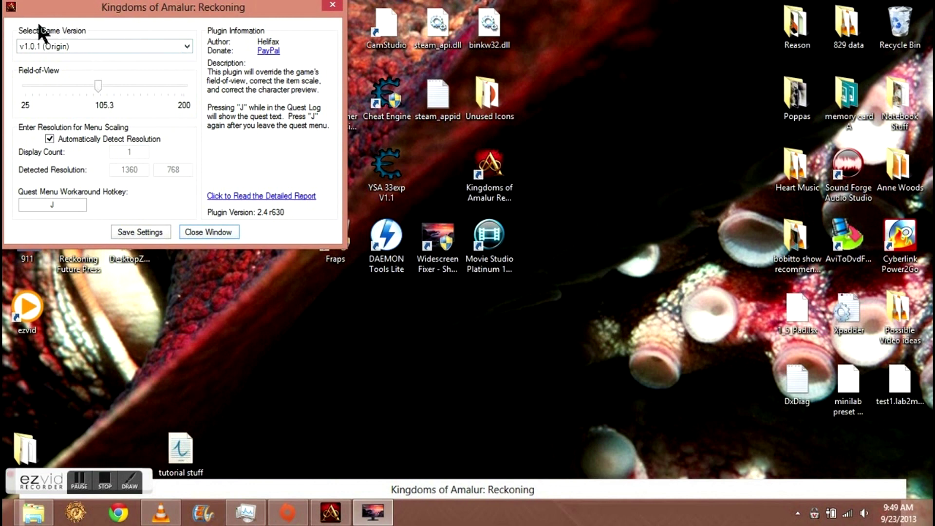
click(187, 45)
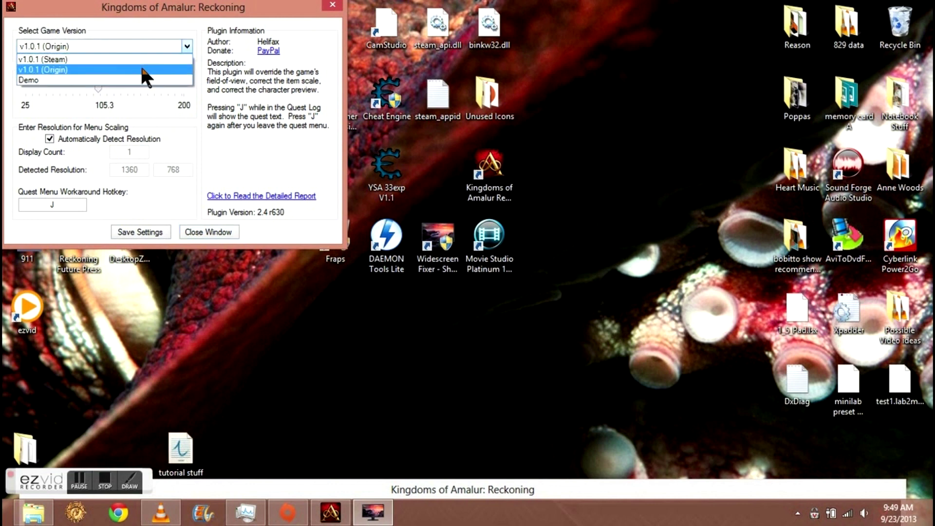
click(187, 46)
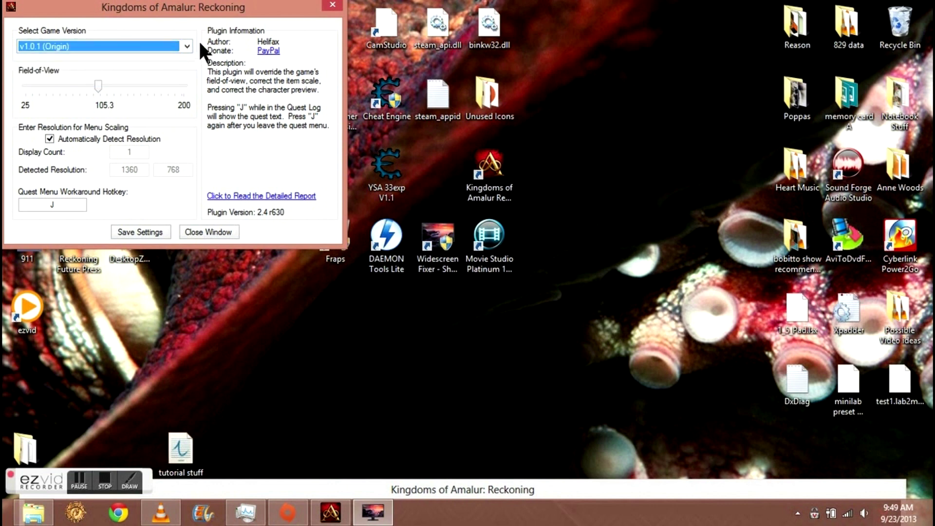
click(154, 235)
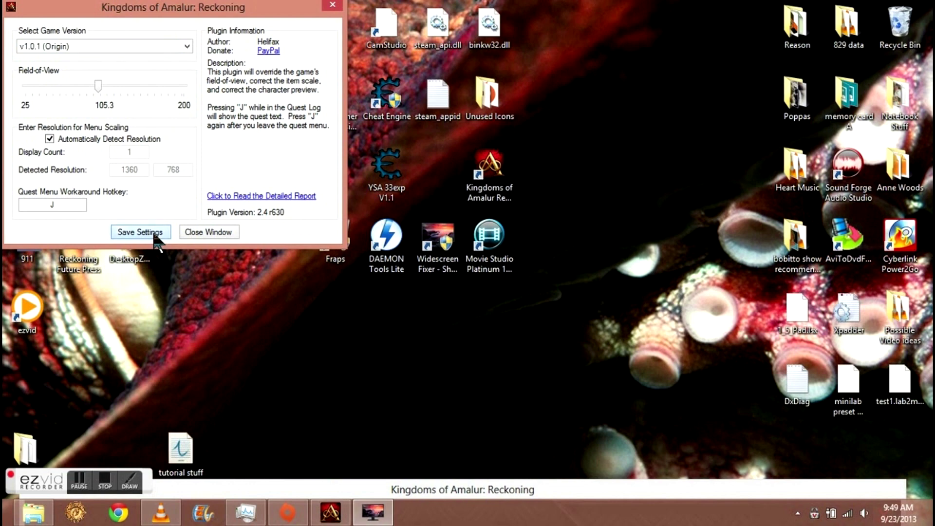
click(203, 232)
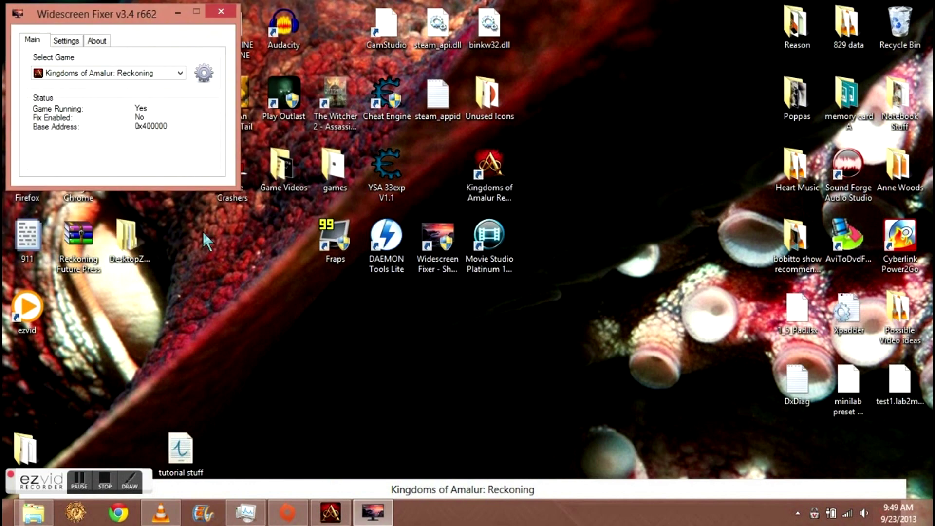
Check which hotkey Widescreen Fixer uses for the fix and minimize its window.
click(66, 40)
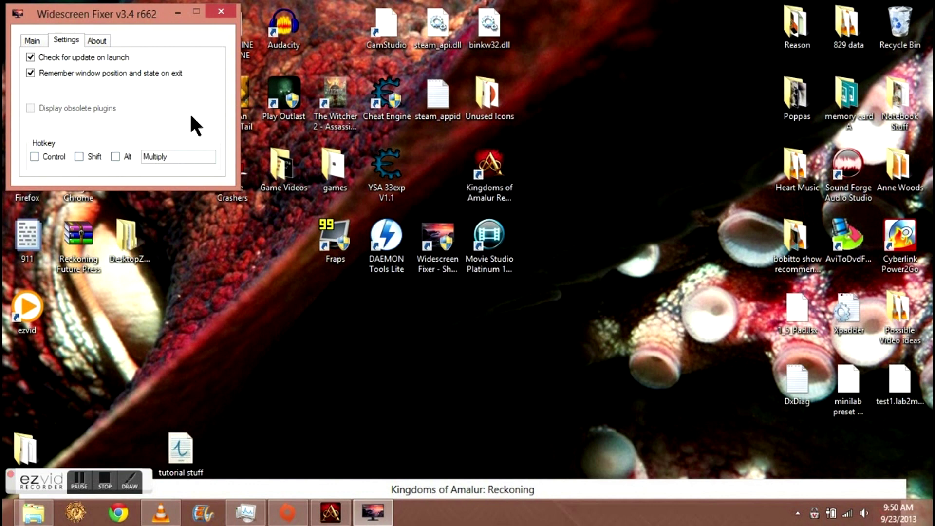
click(178, 13)
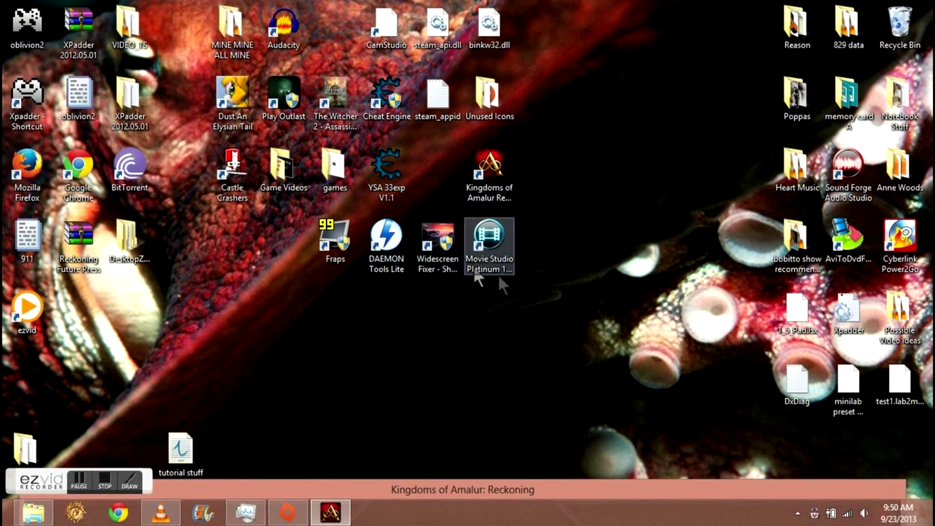
Open the YSA 33exp V1.1 cheat table from the desktop in Cheat Engine.
double_click(387, 117)
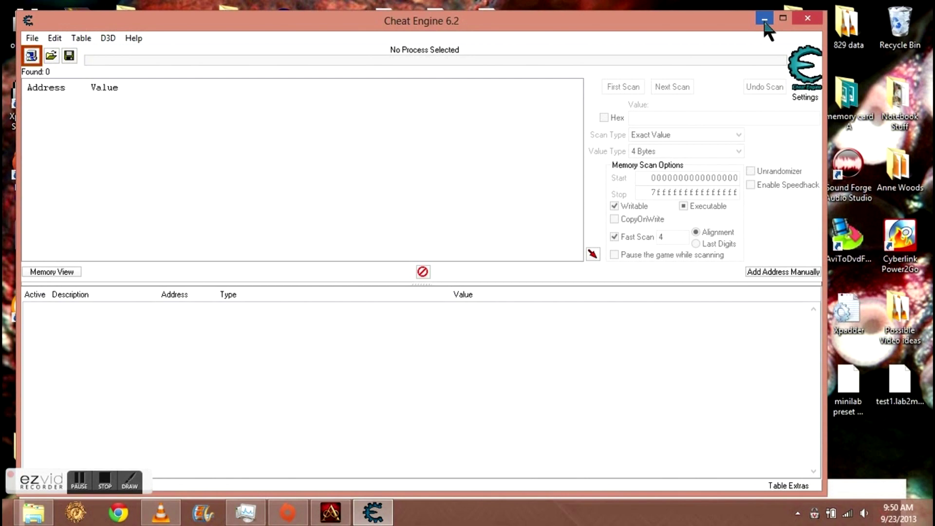
click(765, 23)
click(386, 178)
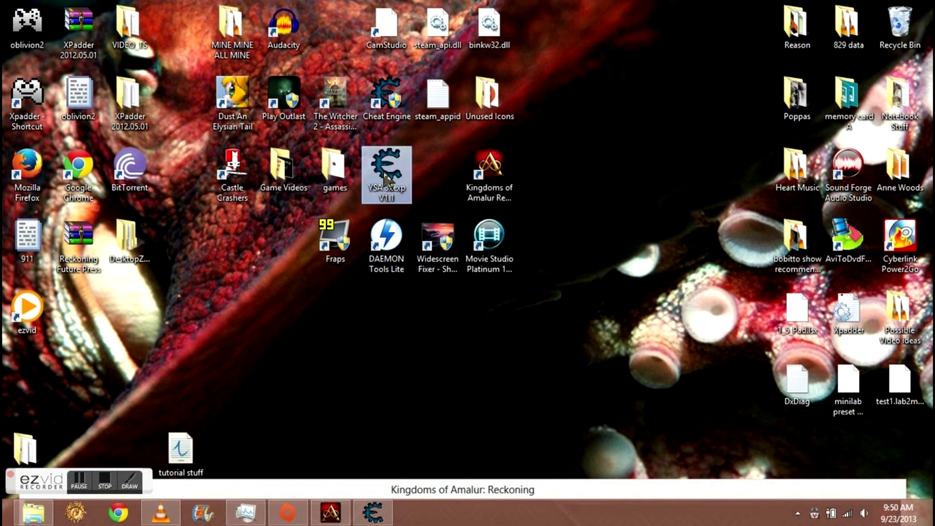
double_click(387, 178)
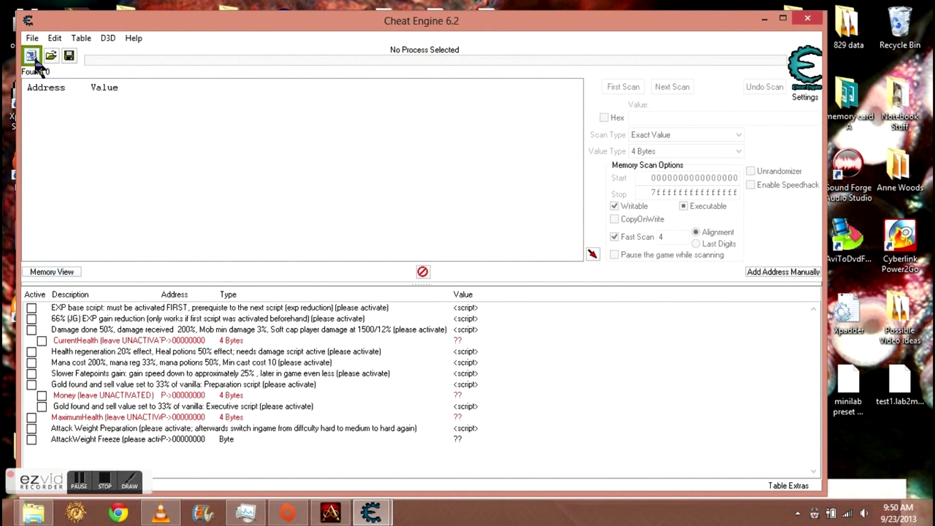
Attach Cheat Engine to the Reckoning.exe process and keep the current address list.
click(31, 55)
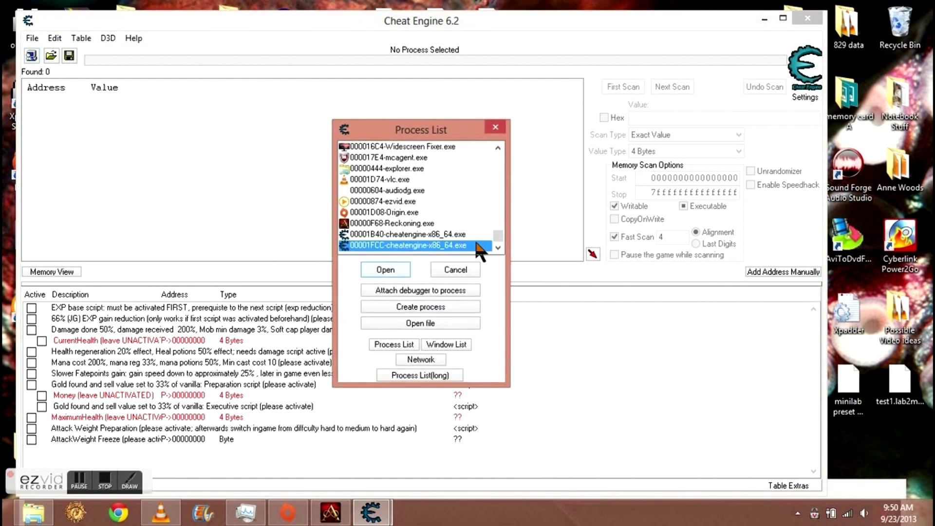
click(403, 223)
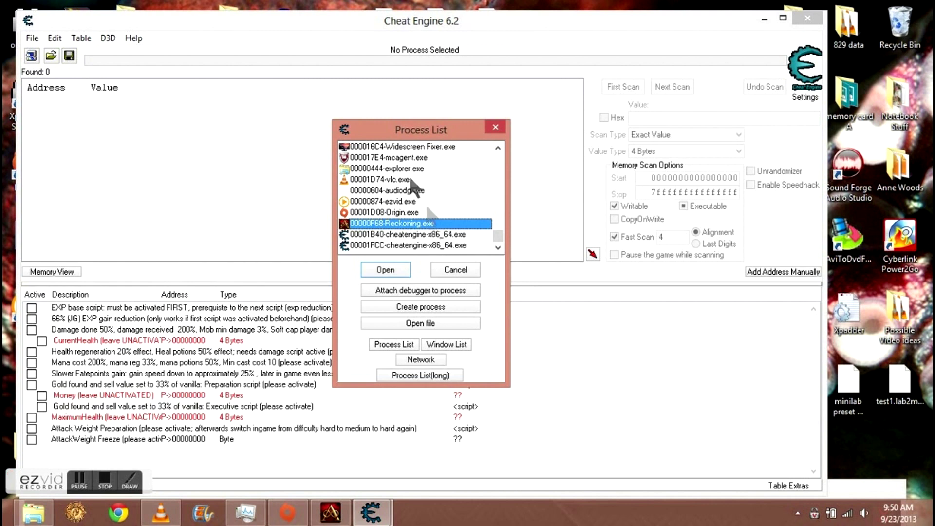
mouse_move(495, 233)
mouse_down()
mouse_move(489, 147)
mouse_move(498, 238)
mouse_up()
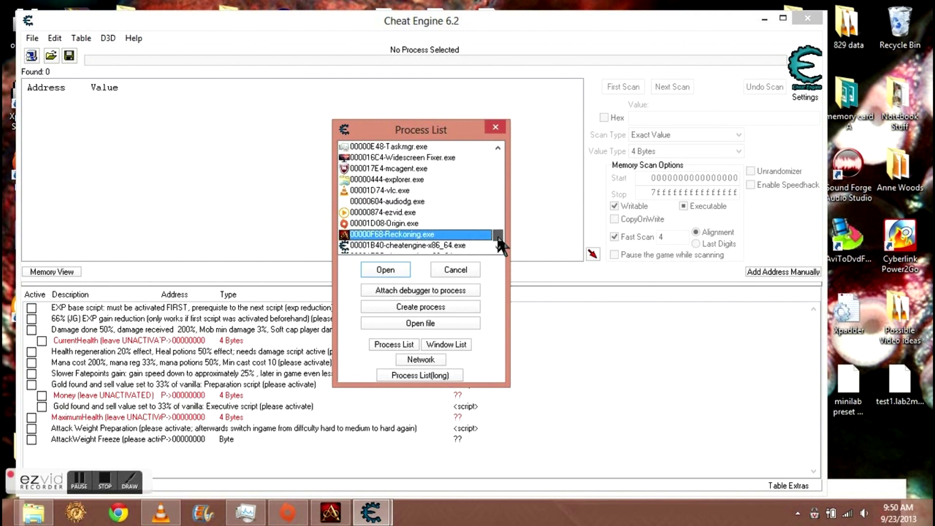
click(389, 269)
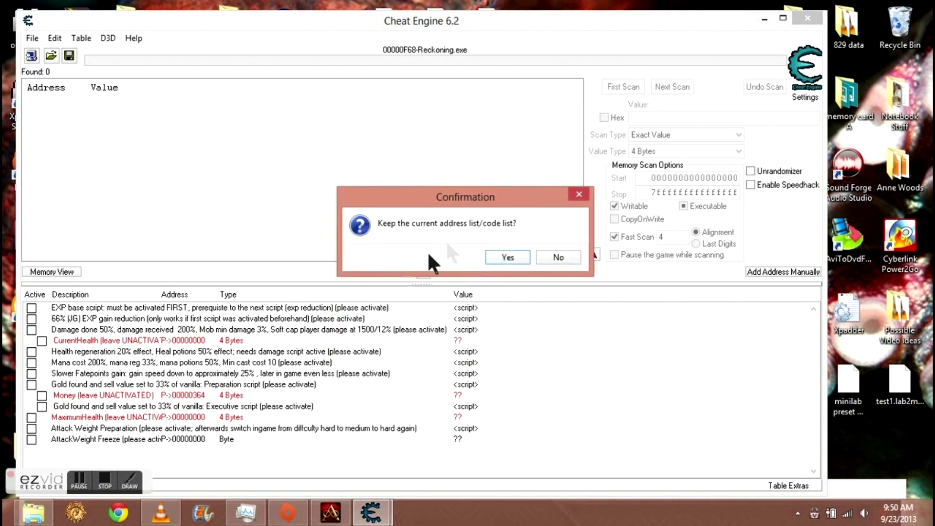
click(508, 256)
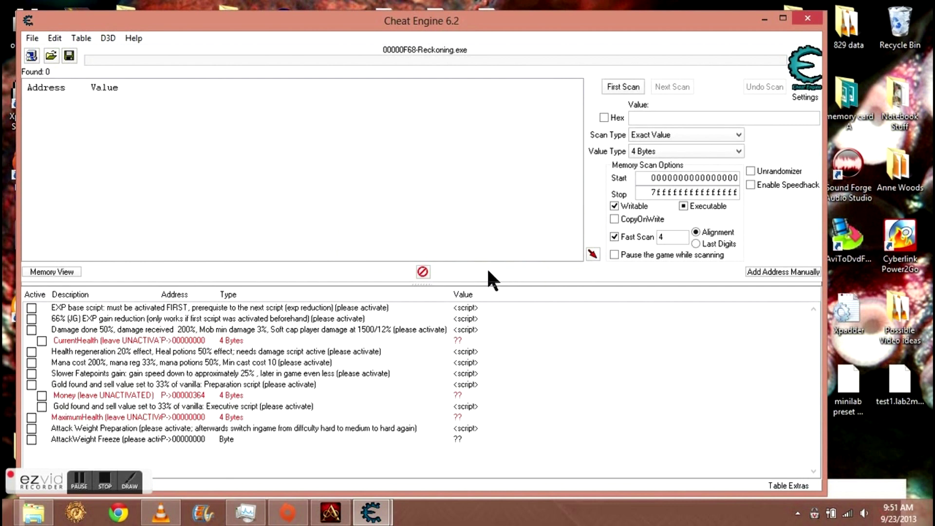
Activate the EXP base script, the 66% EXP gain reduction script, and the damage done 50%, damage received 200% script, in that order.
click(31, 307)
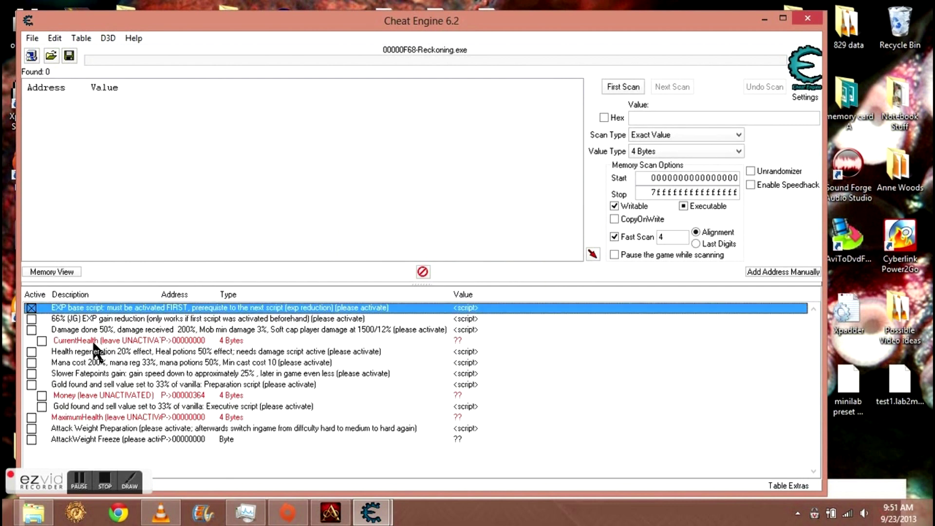
click(32, 319)
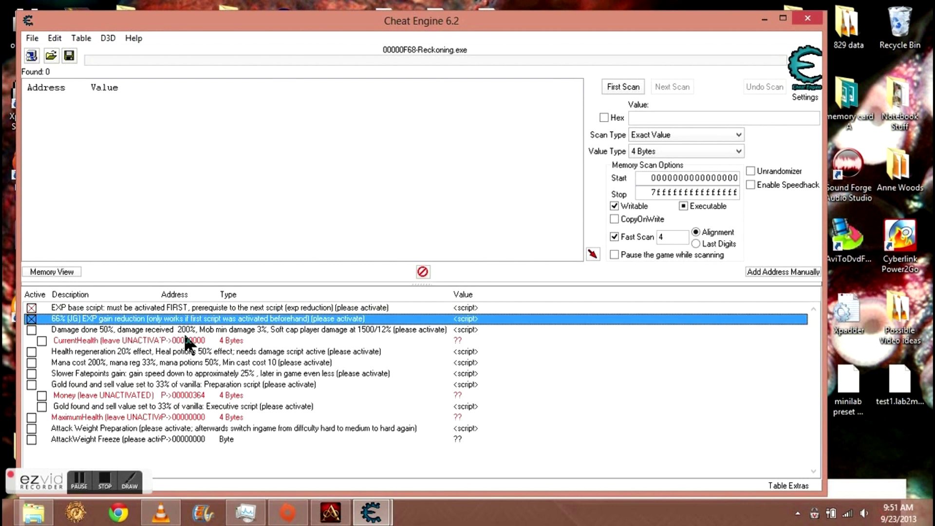
click(31, 330)
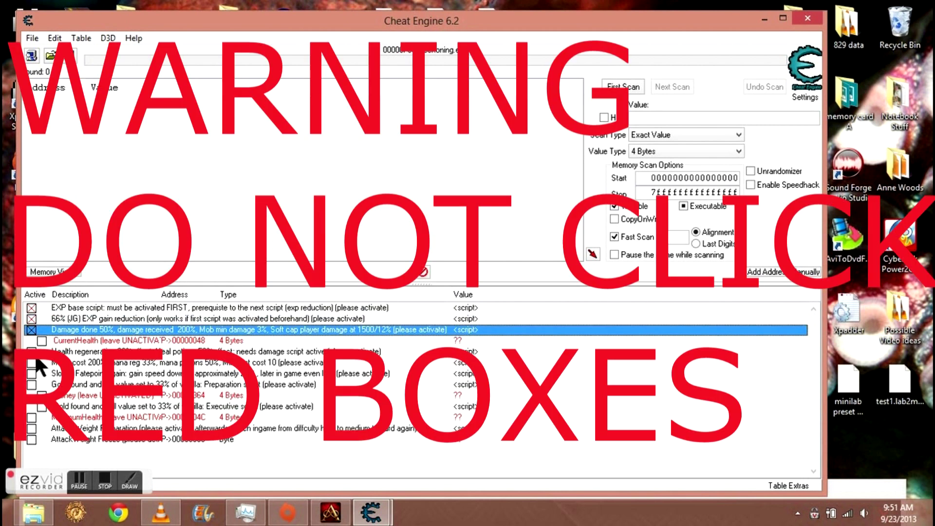
Activate the health regeneration 20%, mana cost 200%, and both gold 33% scripts (Preparation and Executive), leaving the red entries unactivated.
click(35, 353)
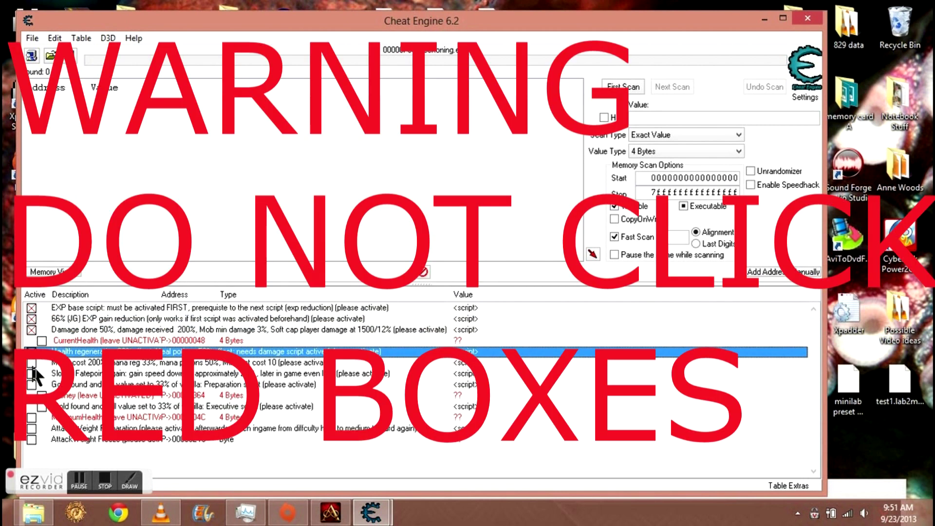
click(32, 373)
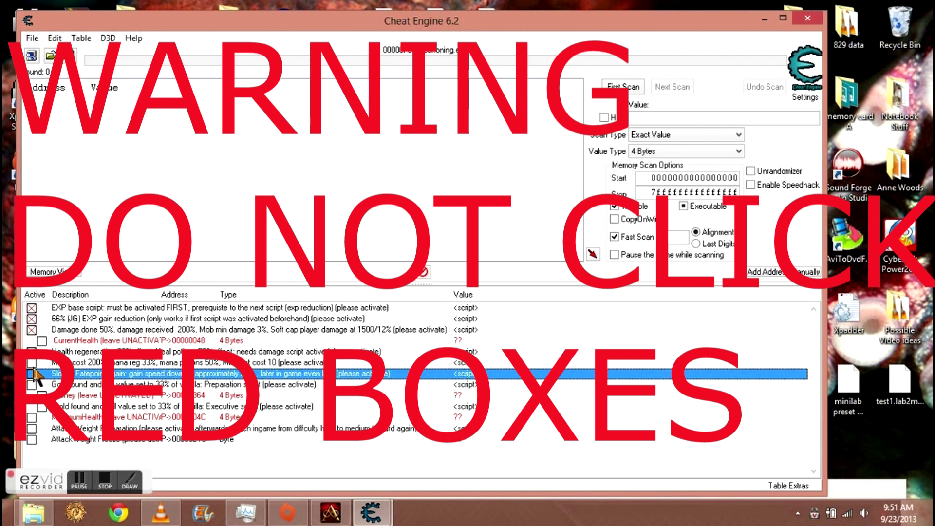
click(31, 362)
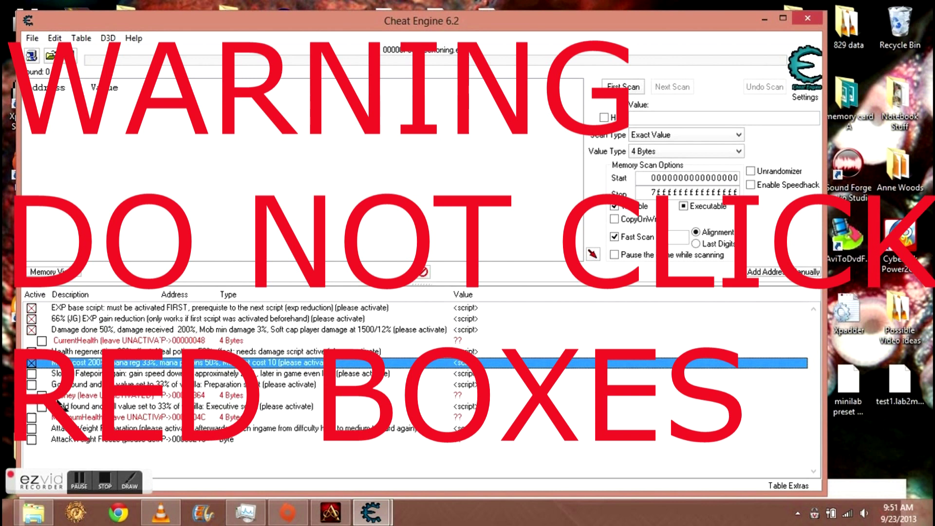
click(31, 385)
click(42, 407)
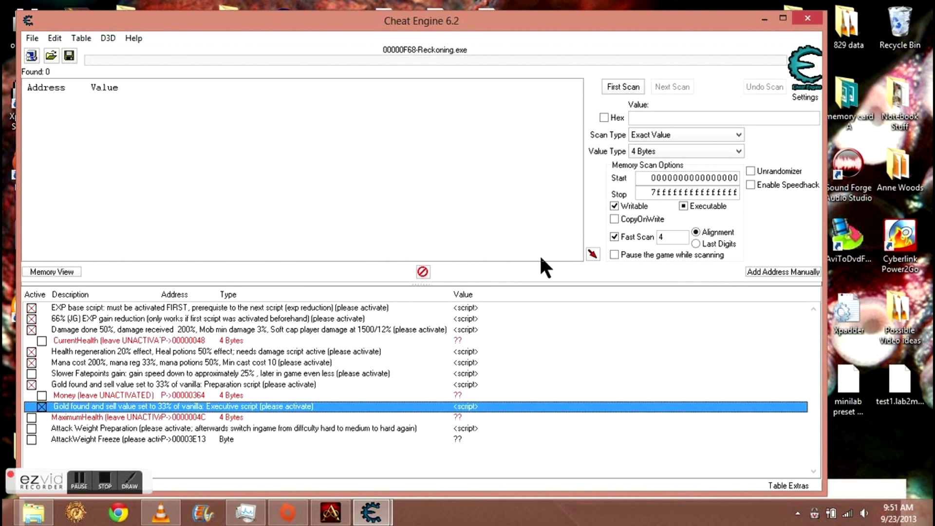
Minimize Cheat Engine, then move the Kingdoms of Amalur: Reckoning window up into full view and resume the paused game.
click(766, 18)
drag(417, 489, 403, 4)
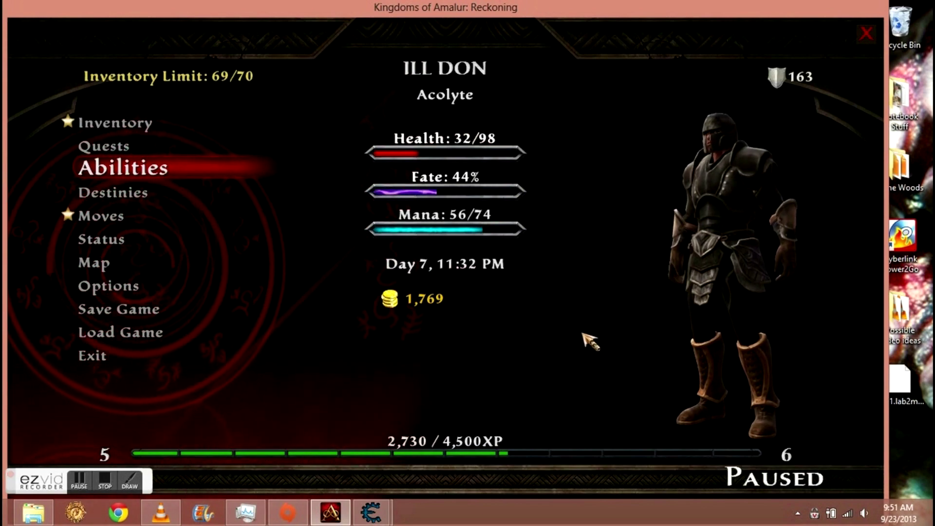
key(Escape)
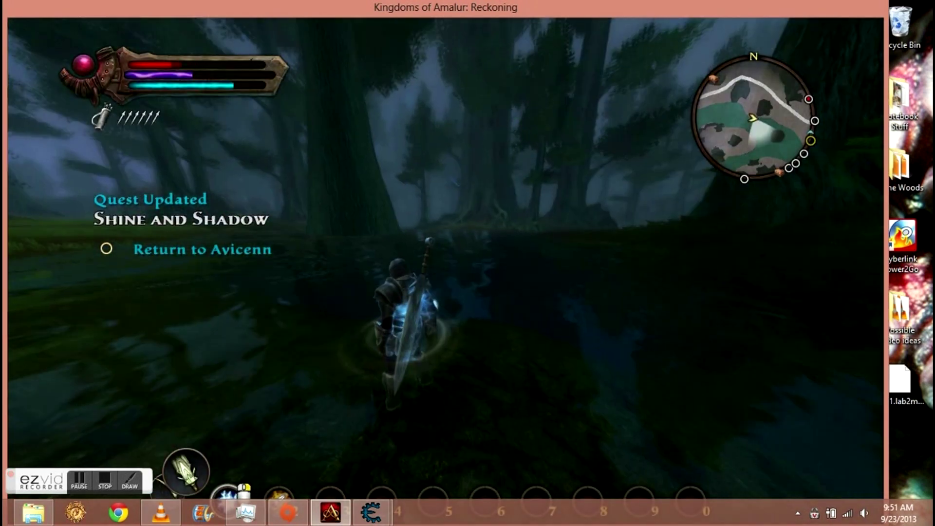
Test the modded game by moving the character through the water, checking the character stats in the pause menu, and resuming play.
key(w)
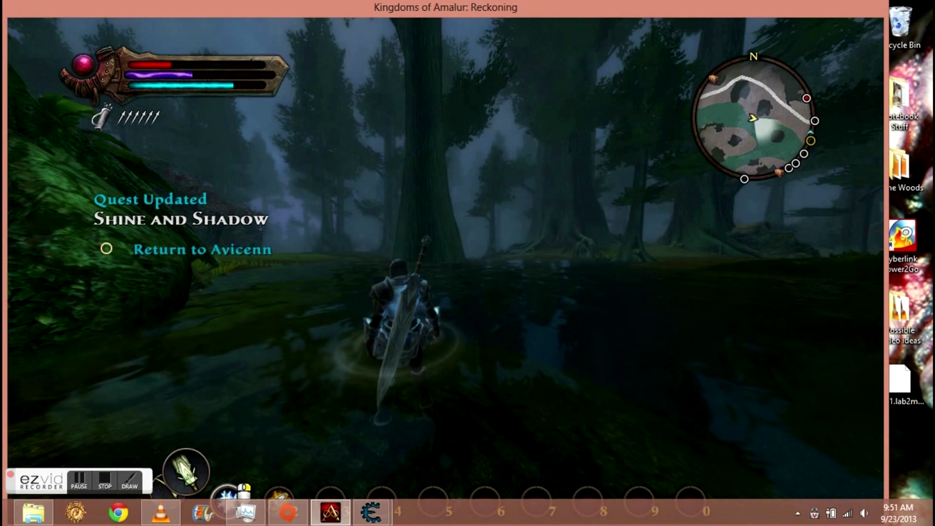
key(shift)
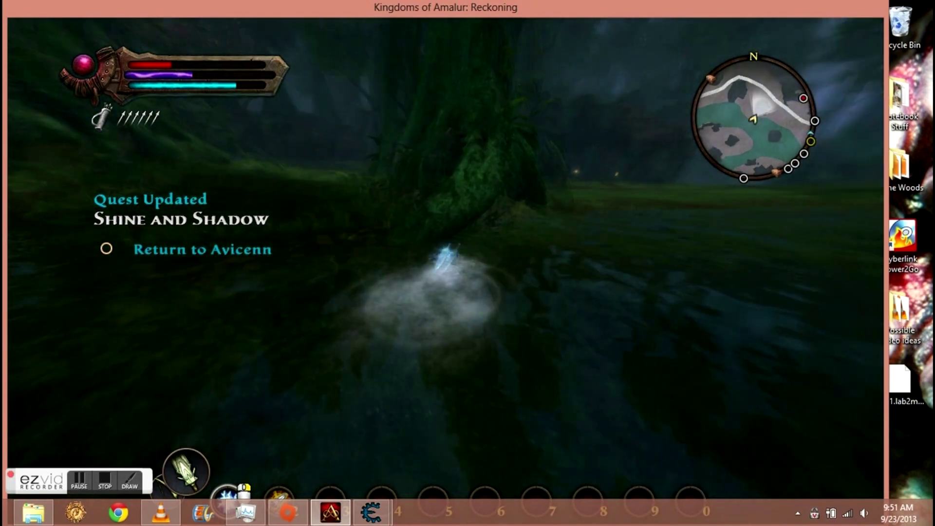
key(shift)
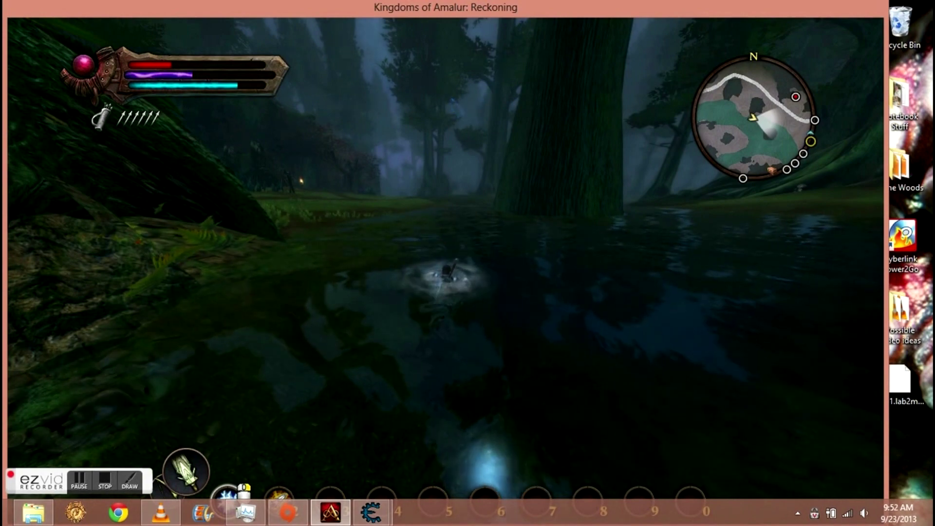
key(Escape)
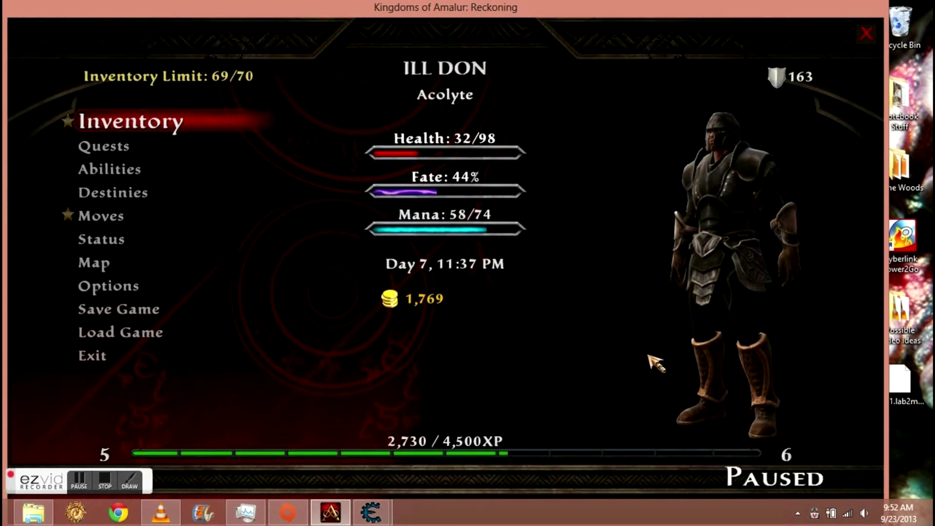
key(Escape)
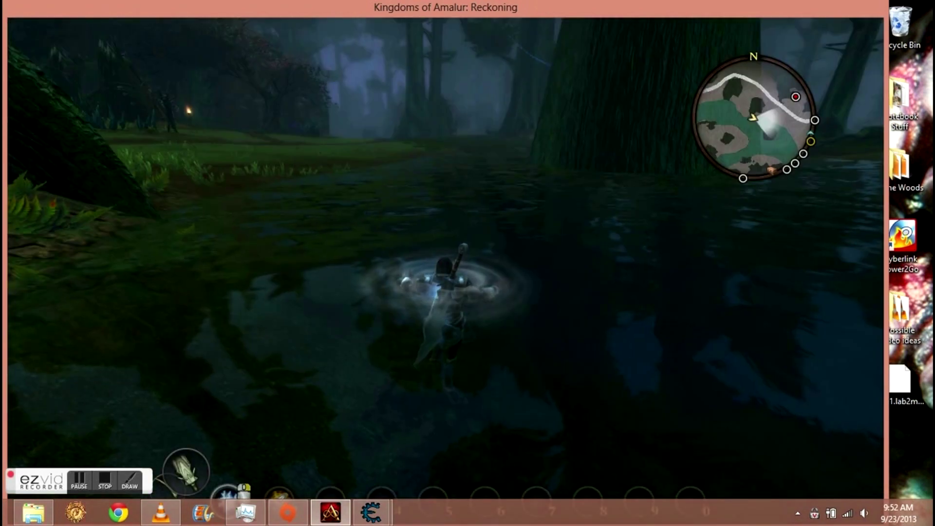